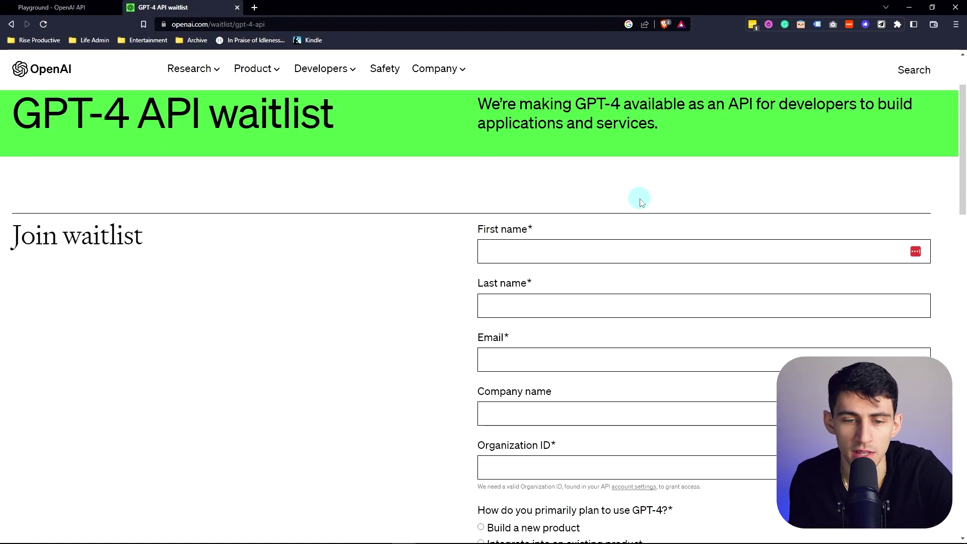
Look over the GPT-4 API waitlist form, then return to the gpt-4 chat Playground
scroll(440, 201, down, 2)
scroll(523, 227, up, 1)
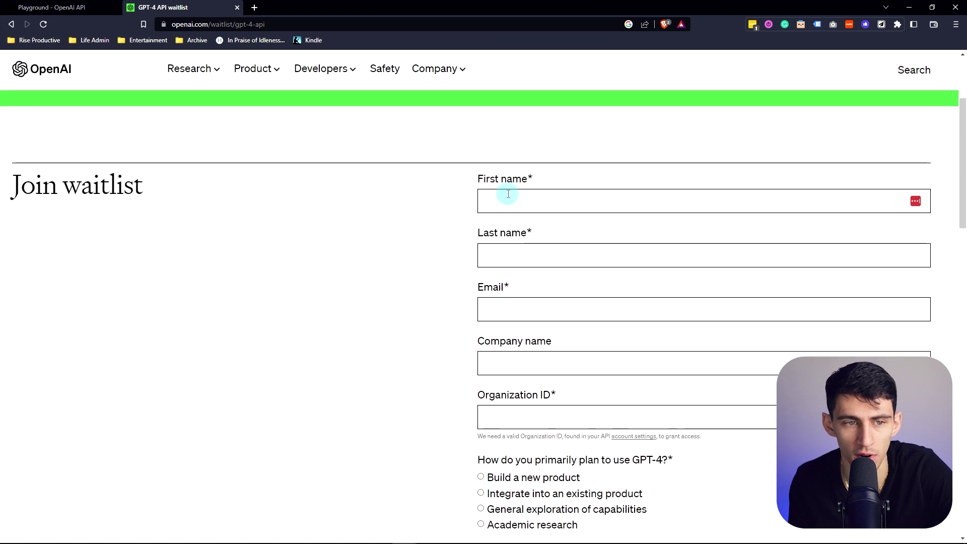
scroll(602, 397, down, 2)
scroll(685, 282, up, 1)
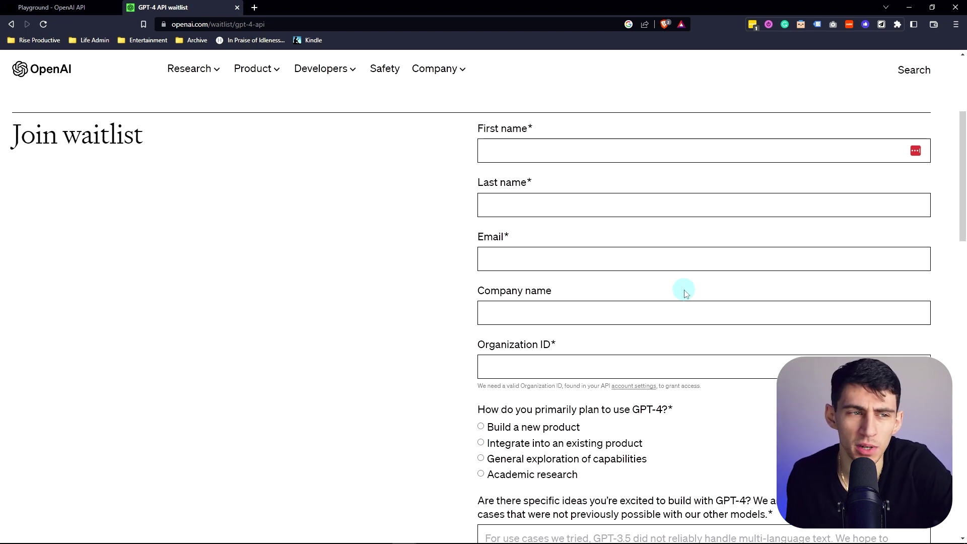
click(42, 6)
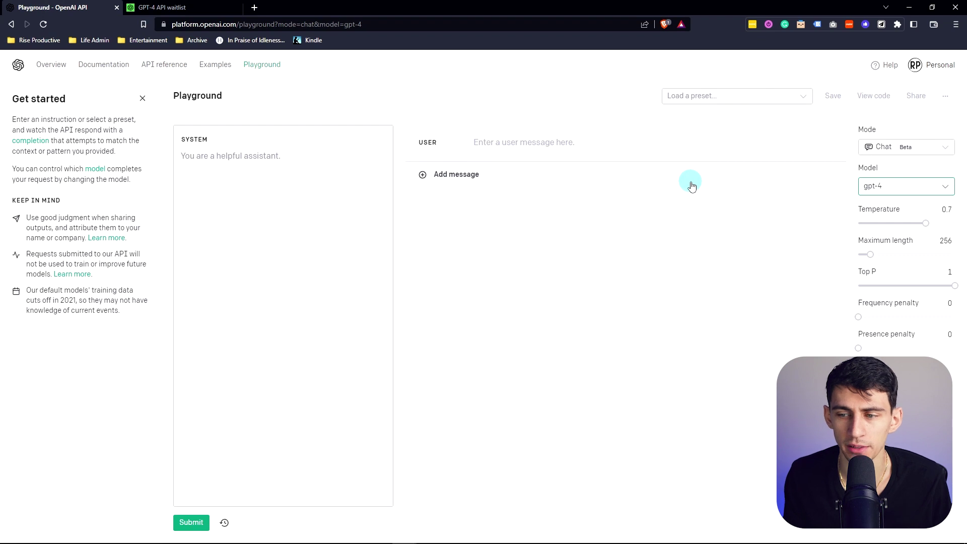
Set temperature to 0.96 and maximum length to 2048, keeping gpt-4 as the model
click(947, 224)
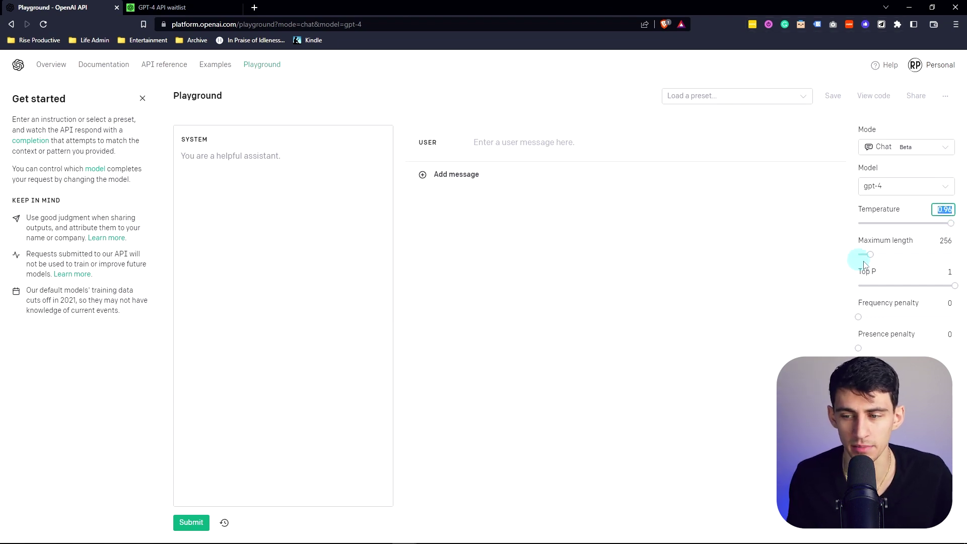
drag(872, 253, 954, 254)
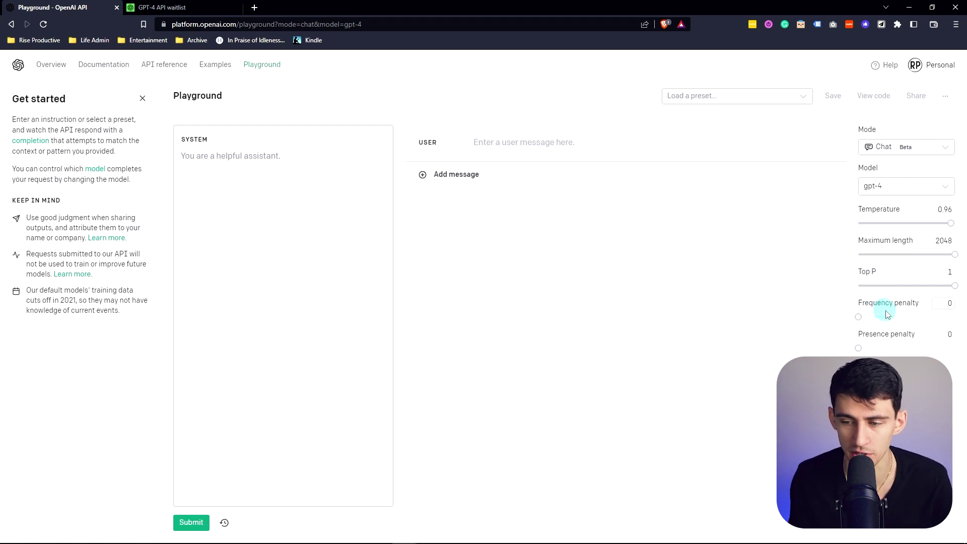
mouse_move(878, 209)
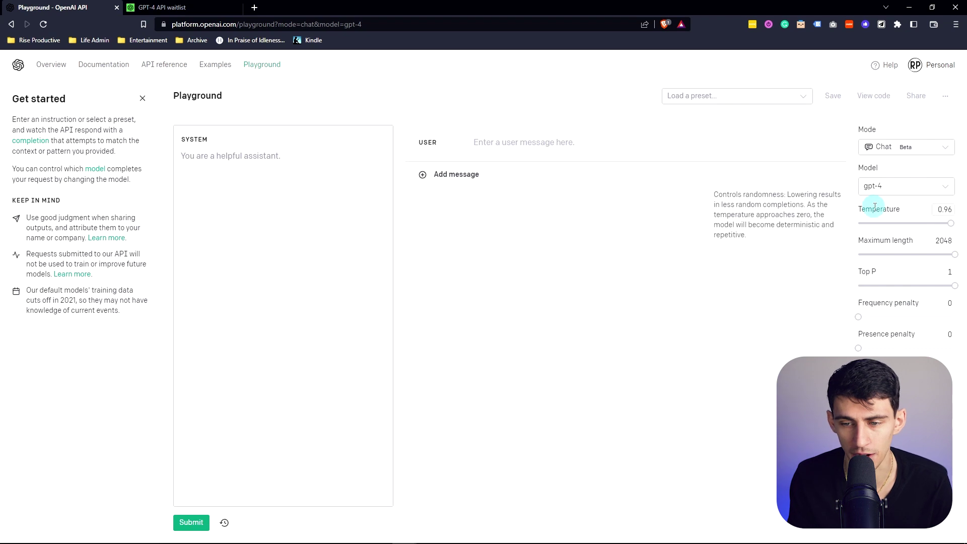
click(906, 187)
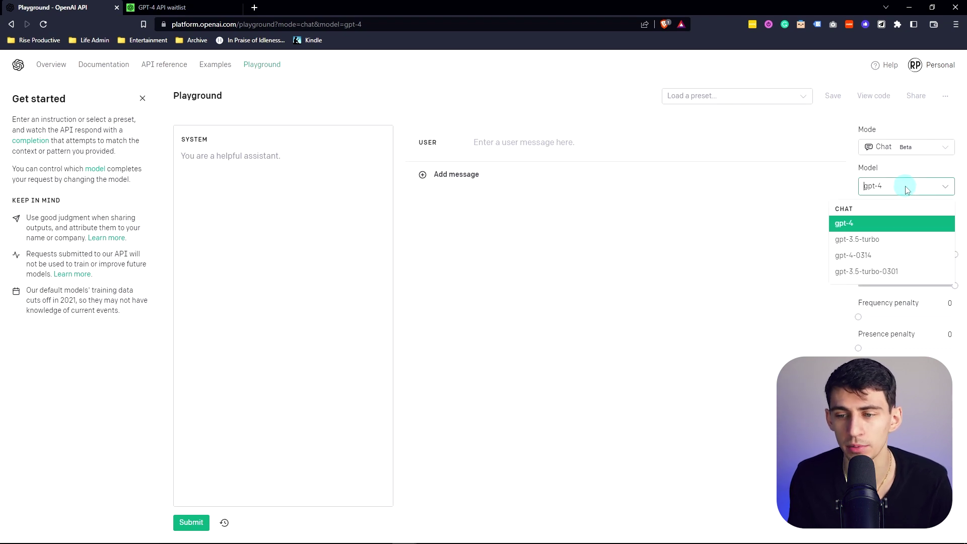
click(906, 189)
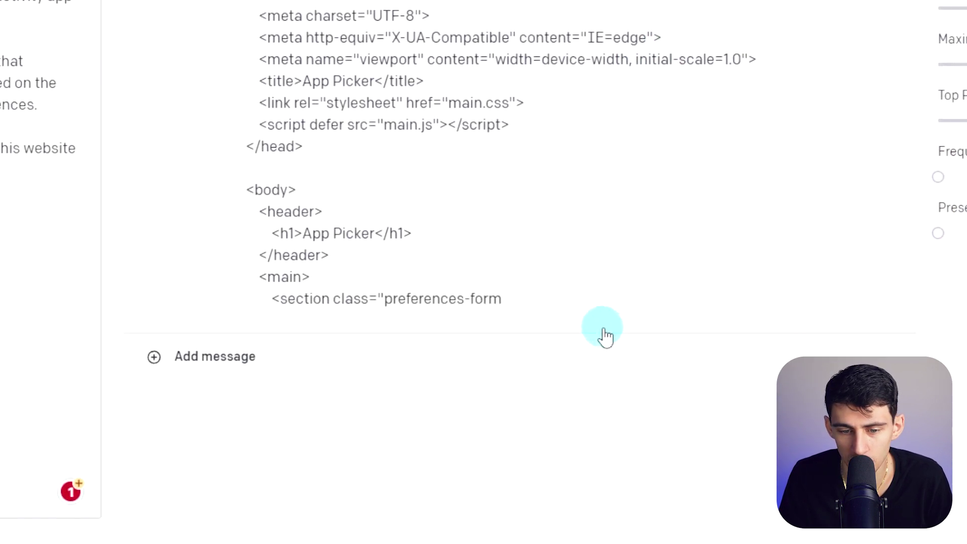
Start a new blank pen in CodePen for the generated website
scroll(576, 212, up, 2)
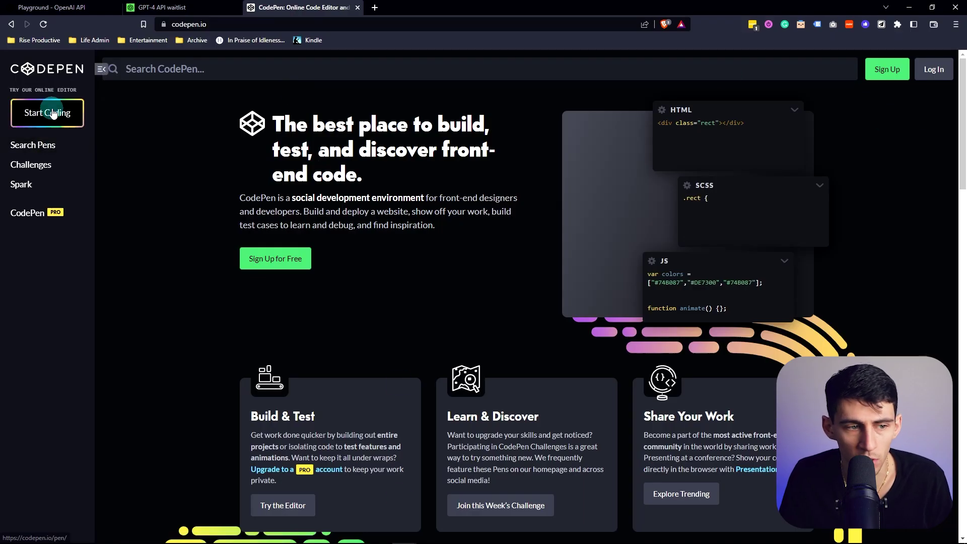
click(60, 113)
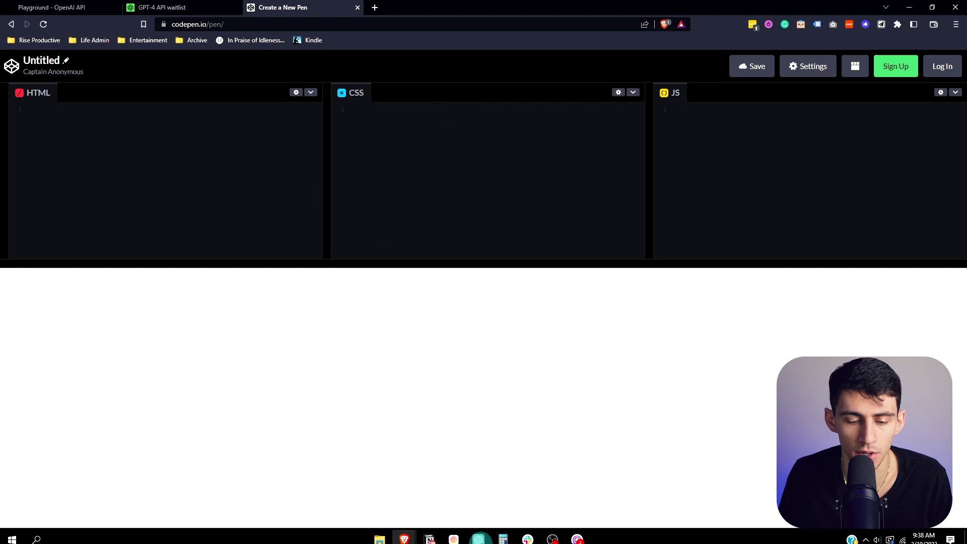
Paste GPT-4's App Picker code into CodePen's HTML panel and set Task Type to Managing
click(429, 535)
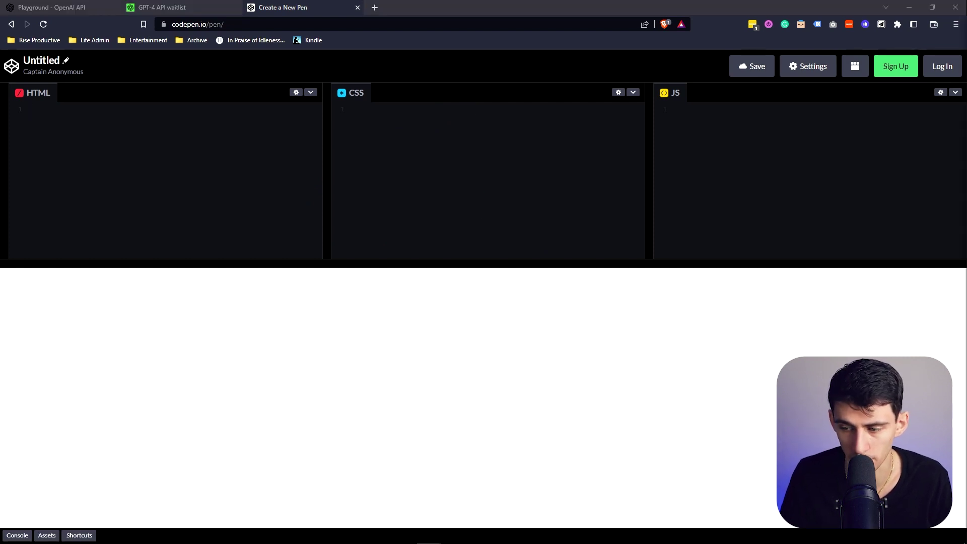
key(ctrl+v)
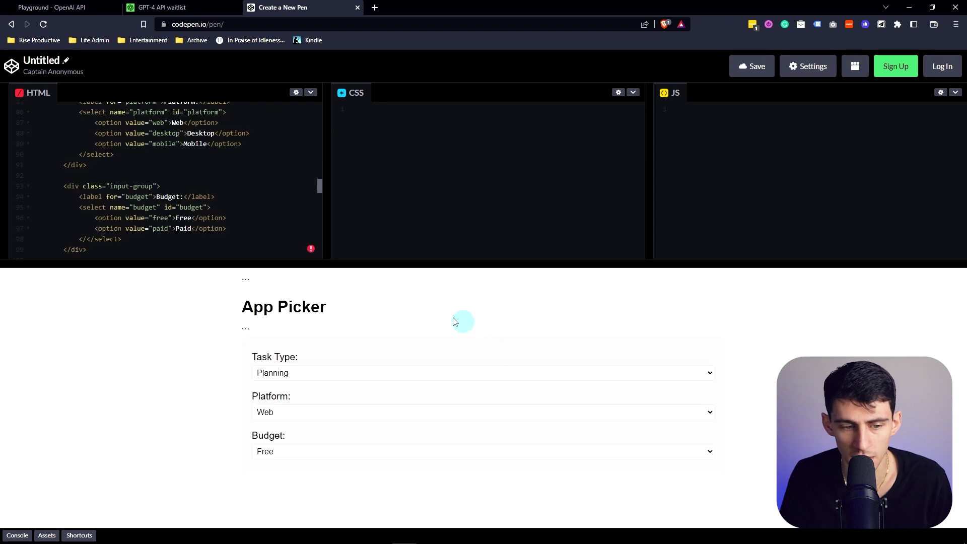
click(443, 375)
click(451, 396)
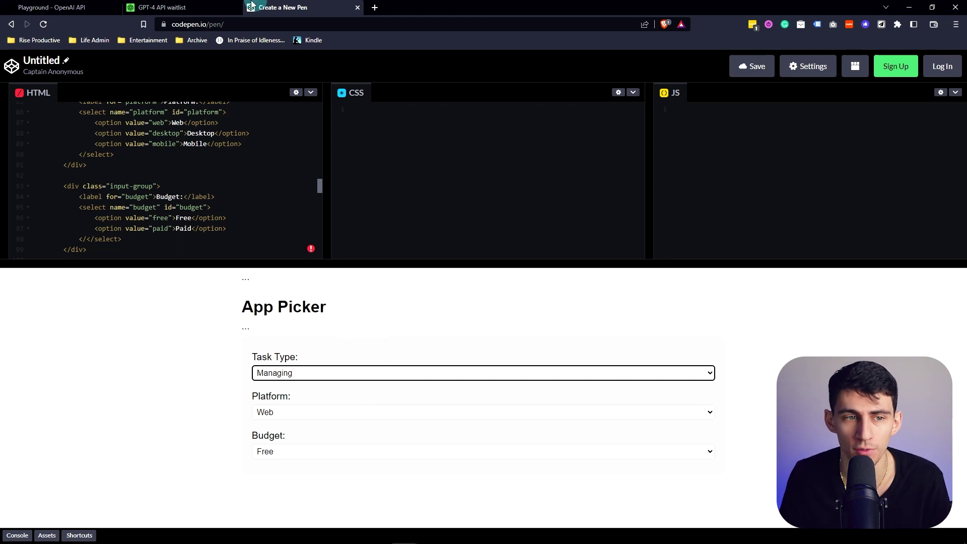
Check the Playground and waitlist tabs, then review the app-choosing script in CodePen
click(161, 7)
click(55, 7)
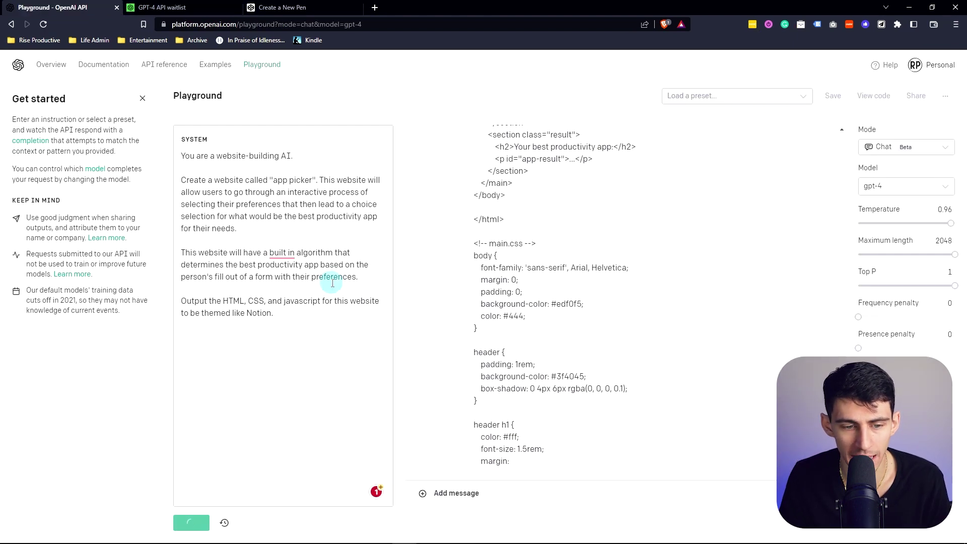
click(194, 5)
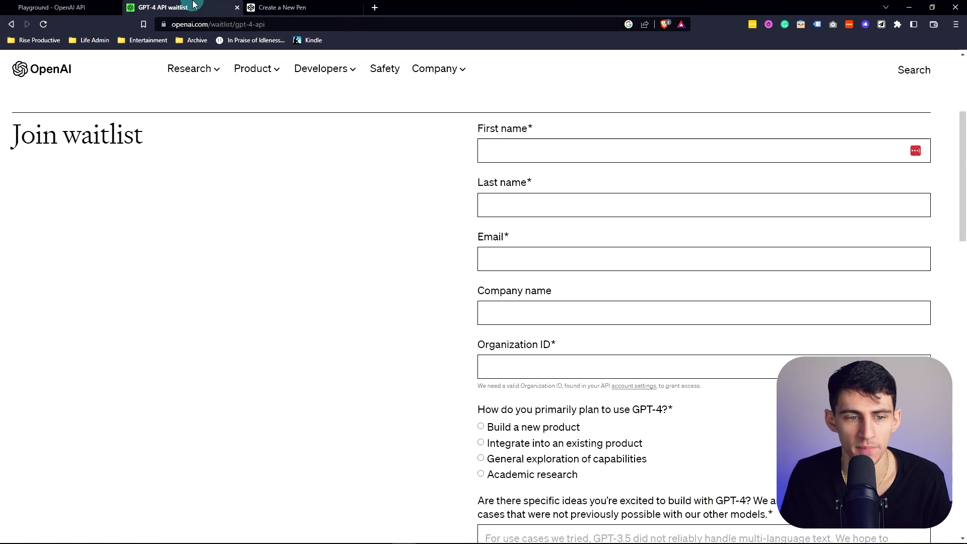
click(282, 7)
scroll(90, 198, down, 10)
click(86, 186)
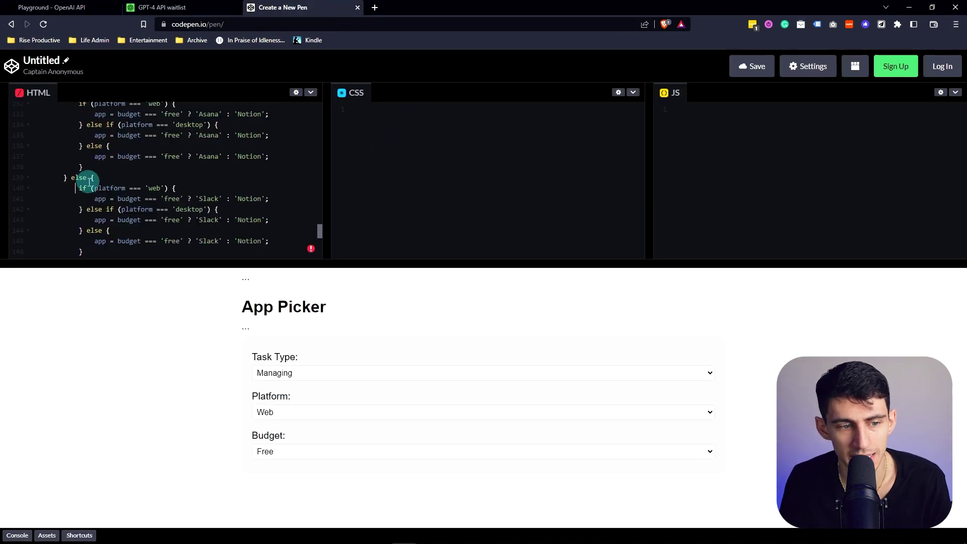
scroll(115, 145, up, 1)
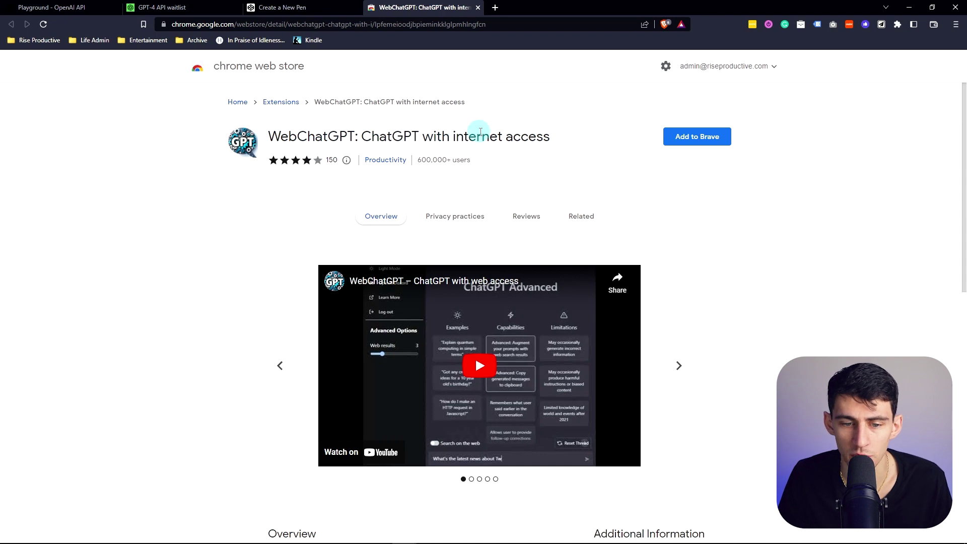
Install the WebChatGPT extension from its Chrome Web Store page
scroll(547, 135, down, 2)
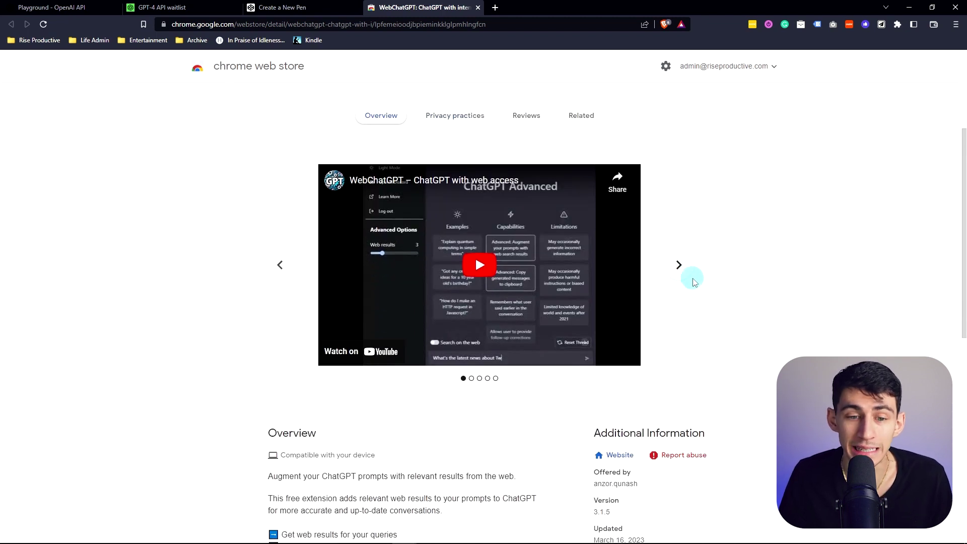
scroll(694, 282, up, 2)
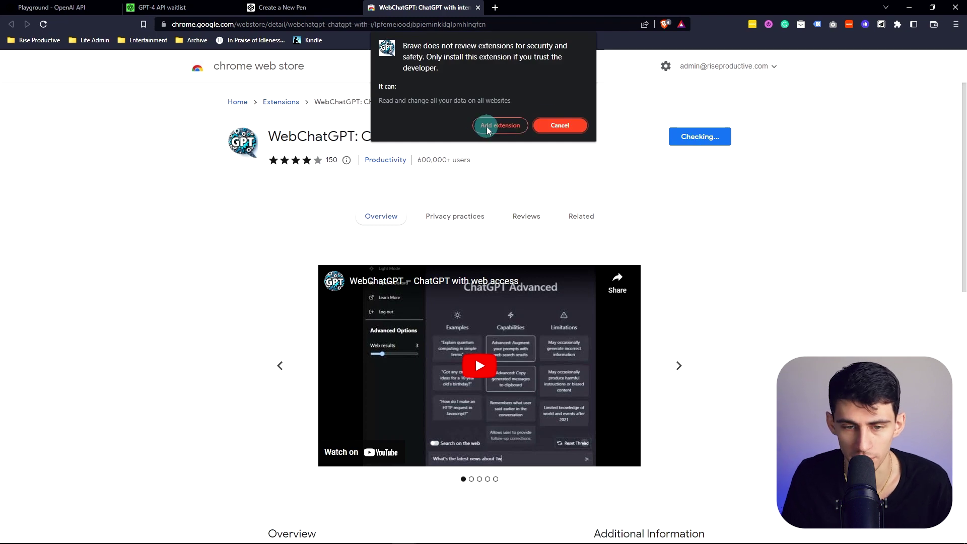
click(486, 126)
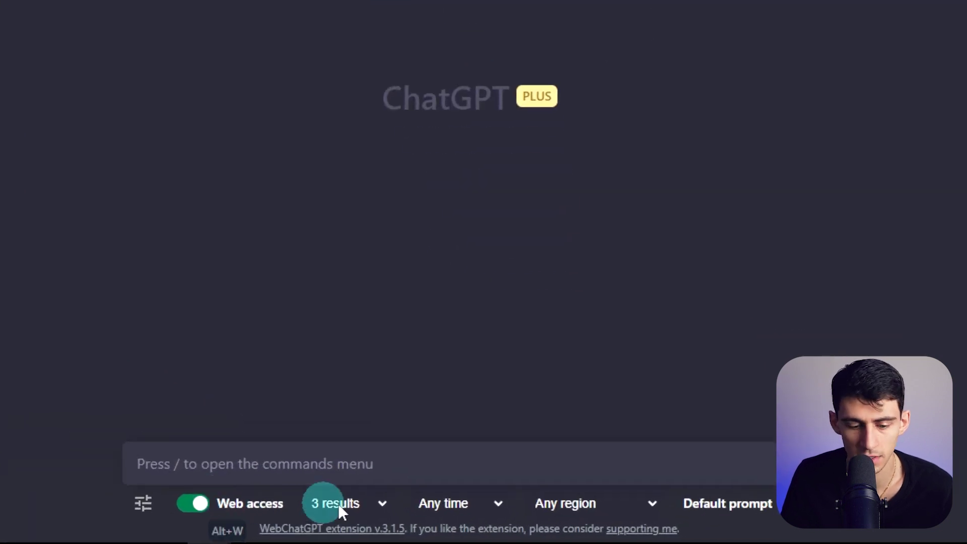
Inspect WebChatGPT's result count, time range and prompt template options, keeping 3 results
click(337, 503)
click(351, 500)
click(440, 505)
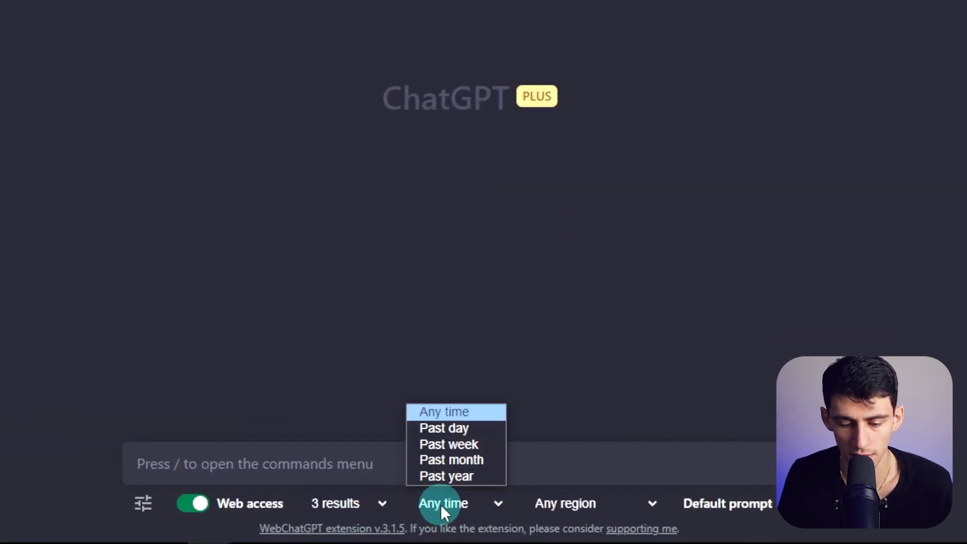
click(685, 506)
click(725, 503)
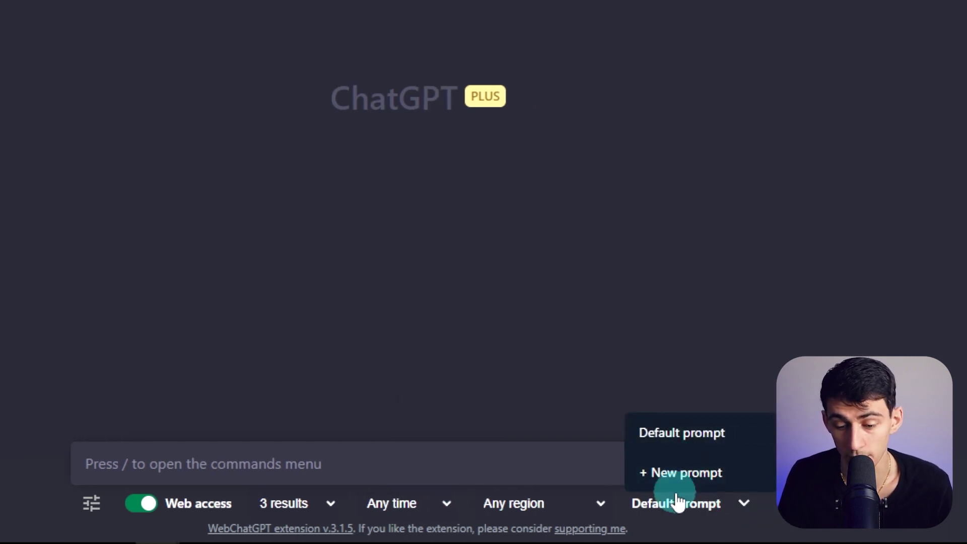
Ask when GPT-4 was released, with web results limited to the past week
click(252, 455)
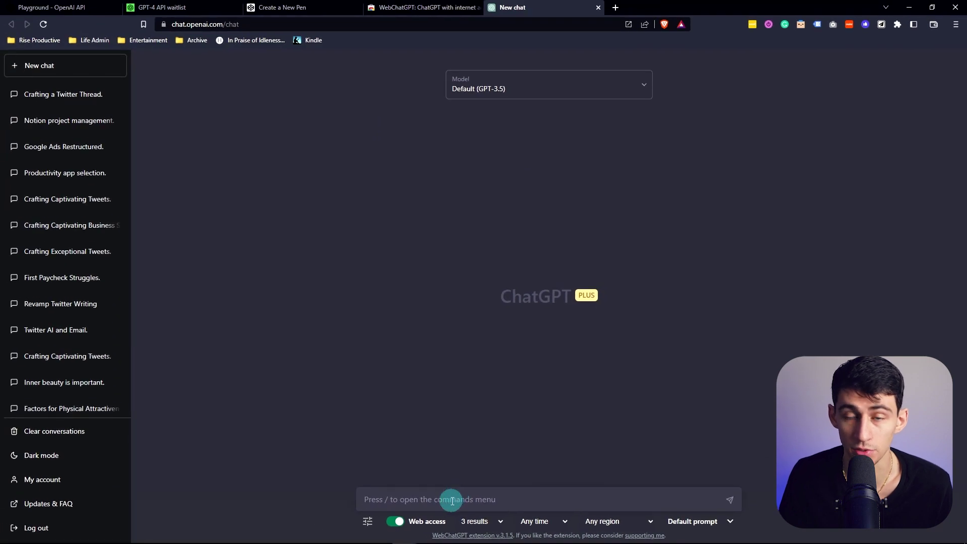
click(533, 522)
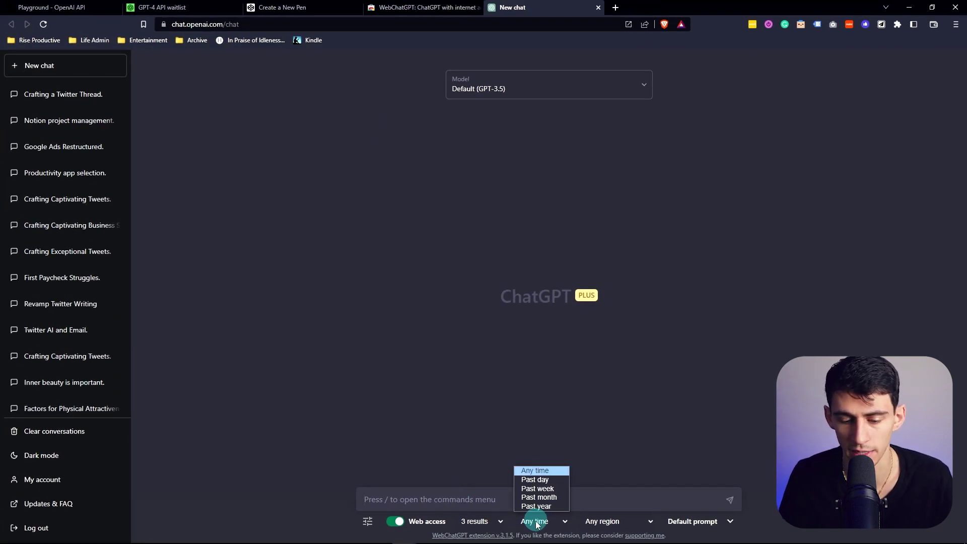
click(537, 489)
text(when did chat gpt 4 releas)
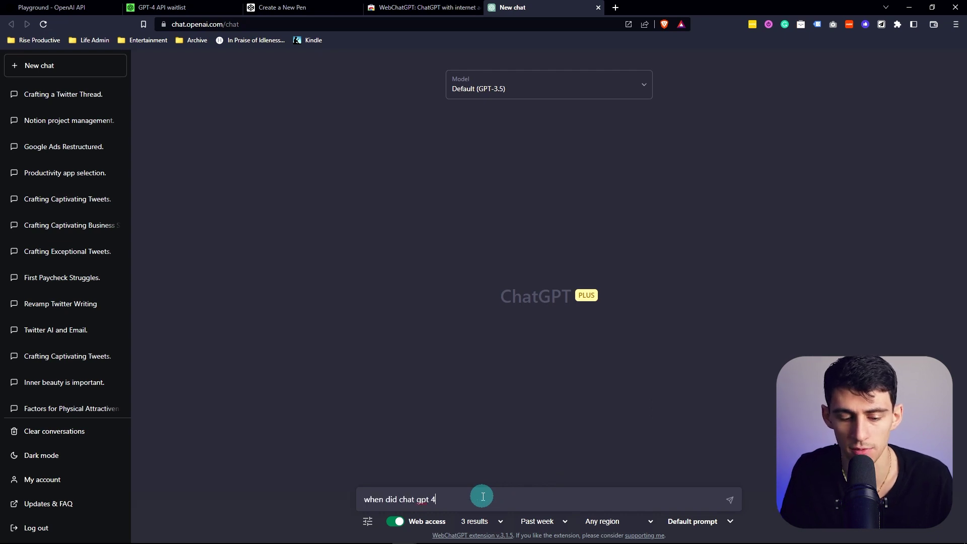
text(e?)
key(Return)
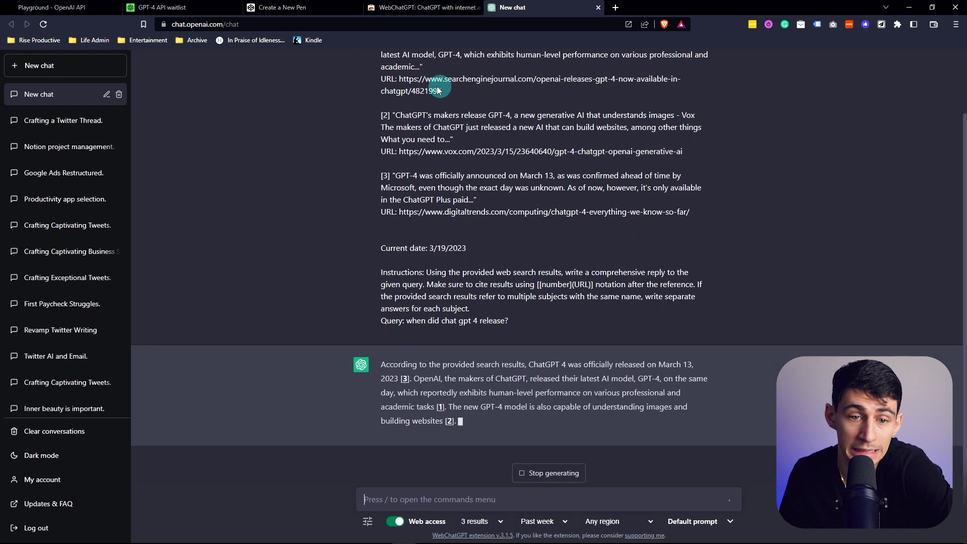
Review the cited answer dating GPT-4's release to March 13, 2023, selecting and clearing text
scroll(418, 105, up, 1)
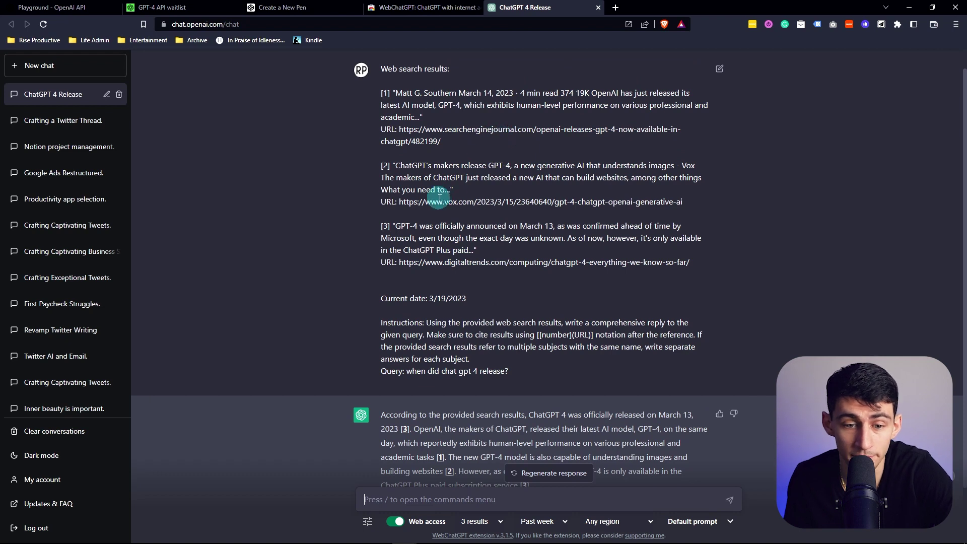
scroll(637, 258, down, 2)
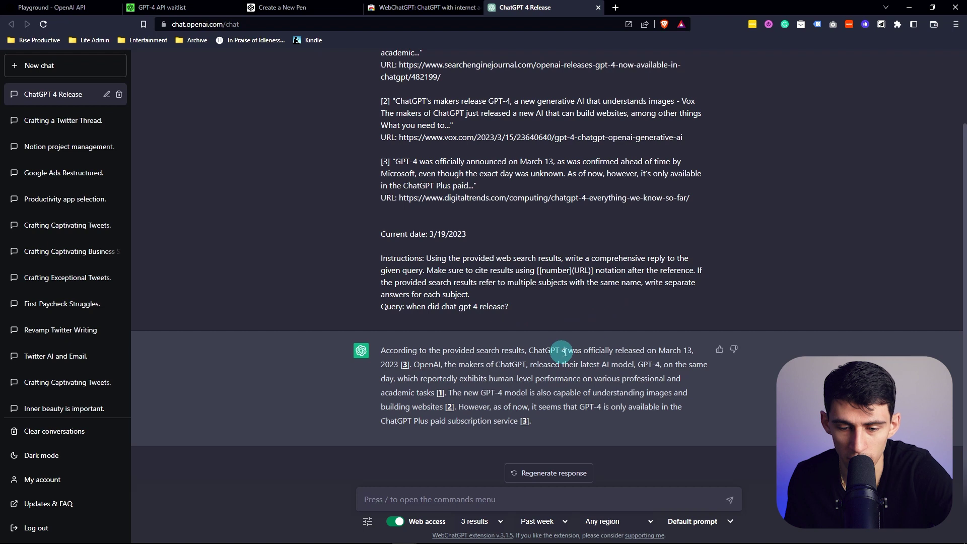
drag(565, 352, 695, 448)
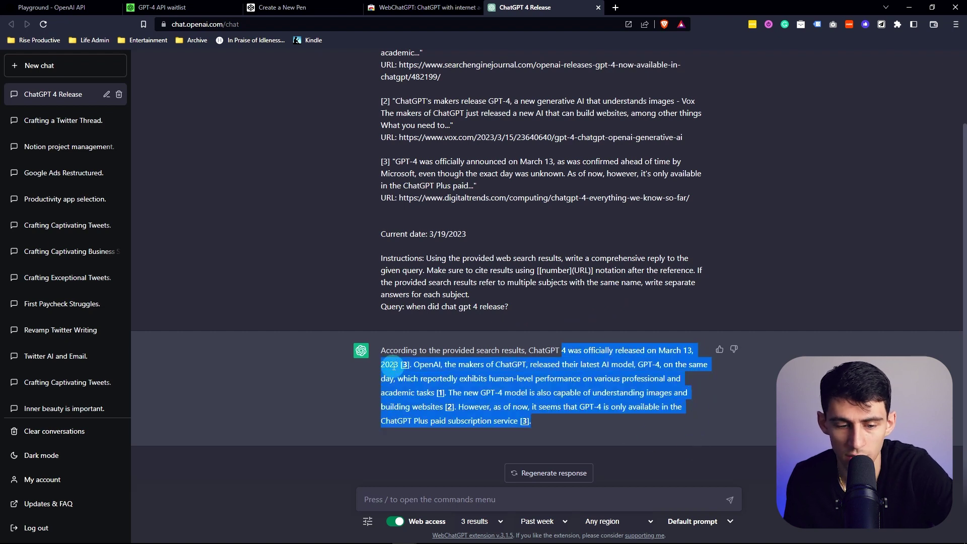
click(423, 365)
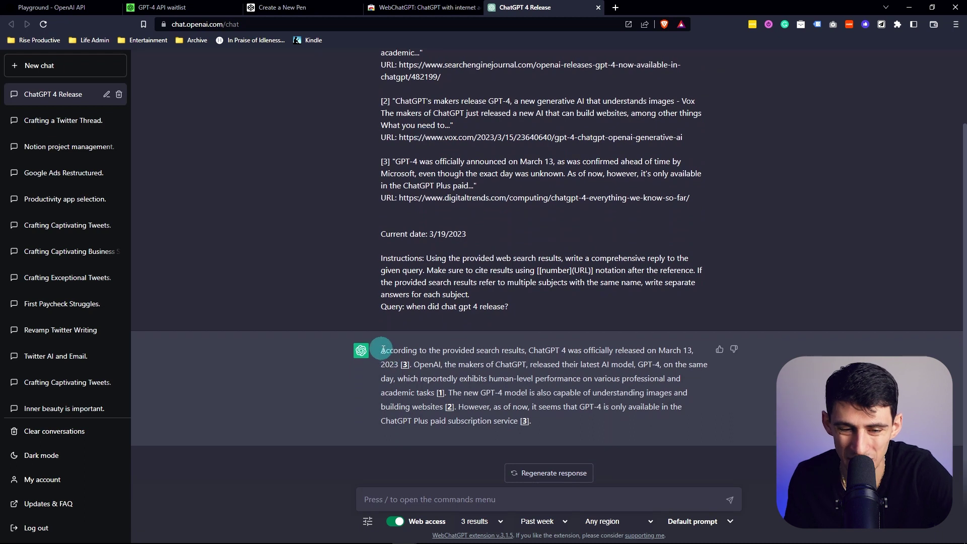
drag(382, 349, 552, 439)
scroll(673, 168, up, 3)
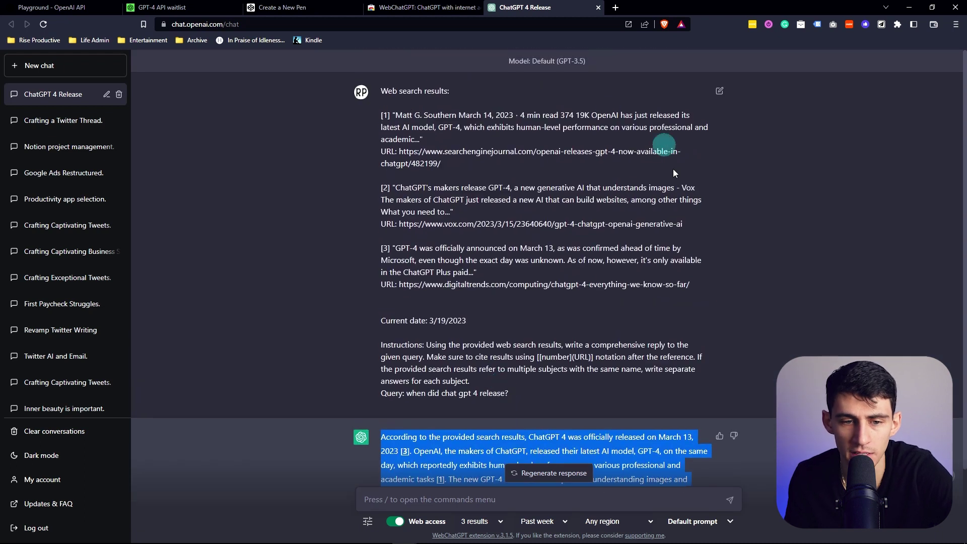
scroll(534, 227, down, 2)
mouse_move(380, 306)
mouse_down()
mouse_move(509, 311)
mouse_move(380, 89)
mouse_up()
click(485, 296)
scroll(460, 315, down, 2)
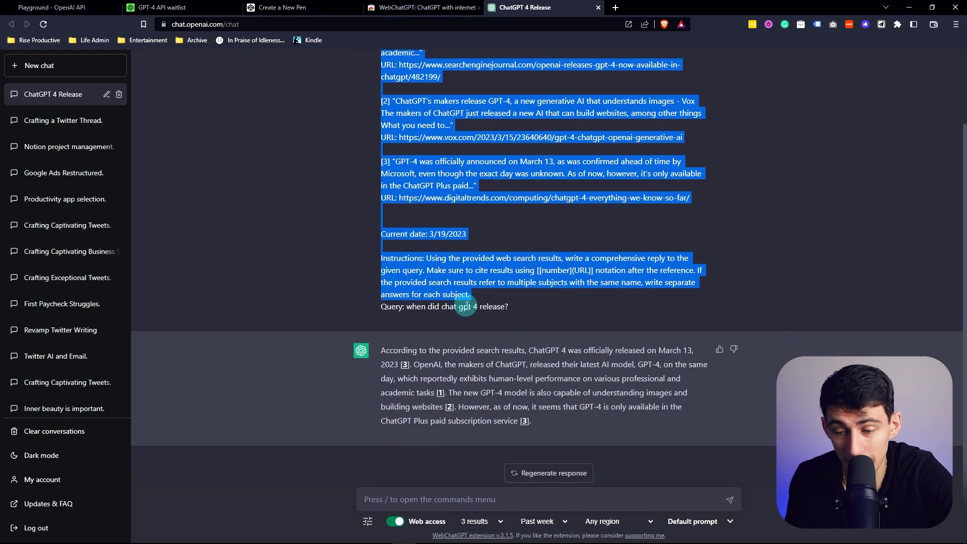
scroll(487, 272, up, 2)
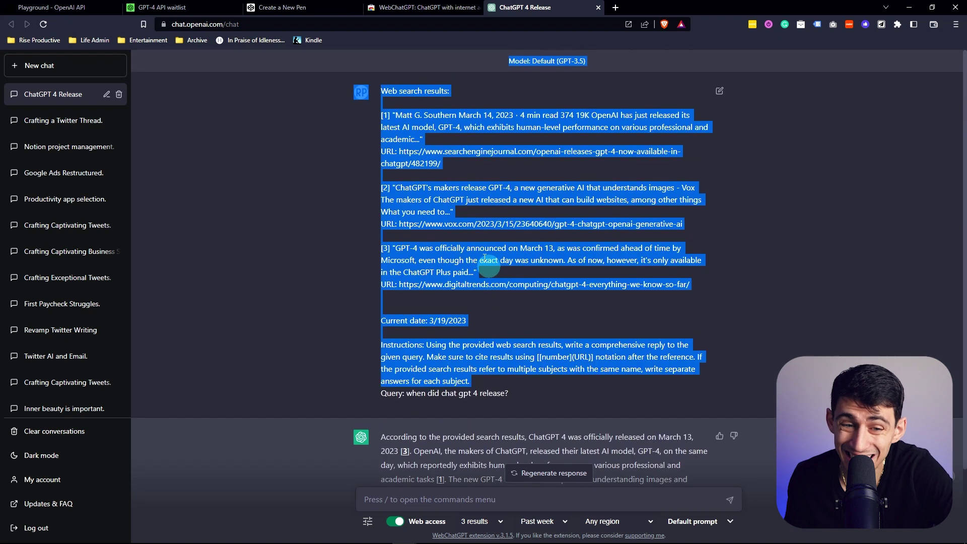
click(508, 200)
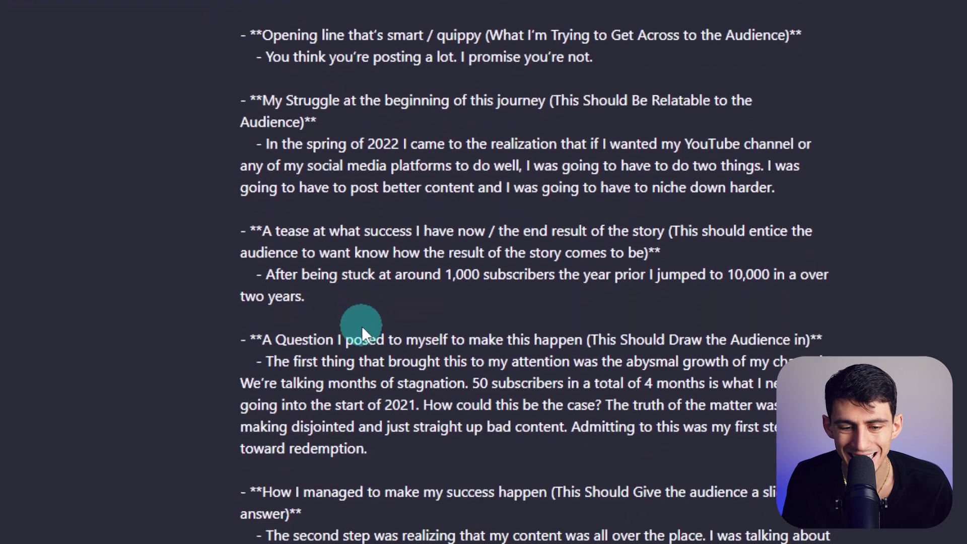
scroll(362, 325, down, 3)
scroll(364, 324, down, 3)
scroll(363, 311, down, 5)
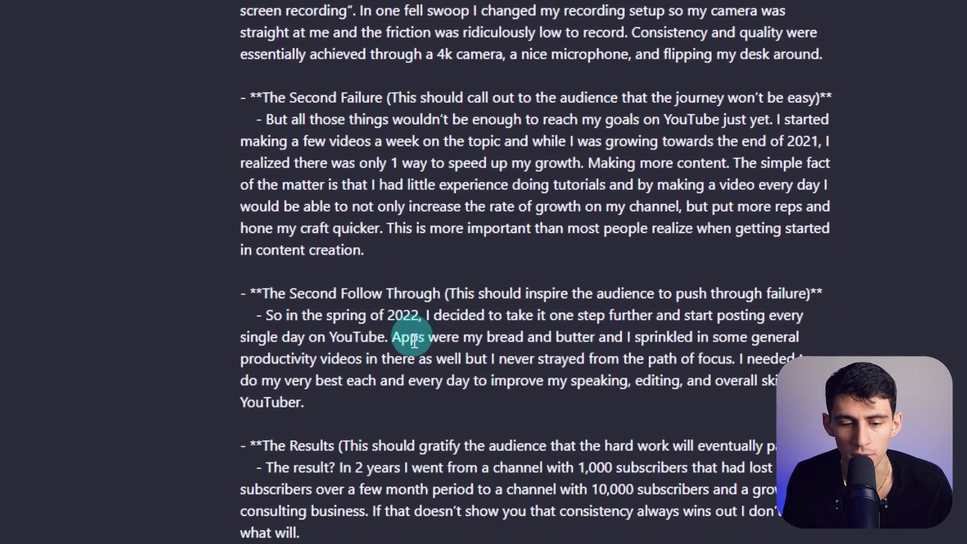
scroll(410, 330, down, 5)
scroll(410, 330, down, 5)
scroll(475, 328, down, 3)
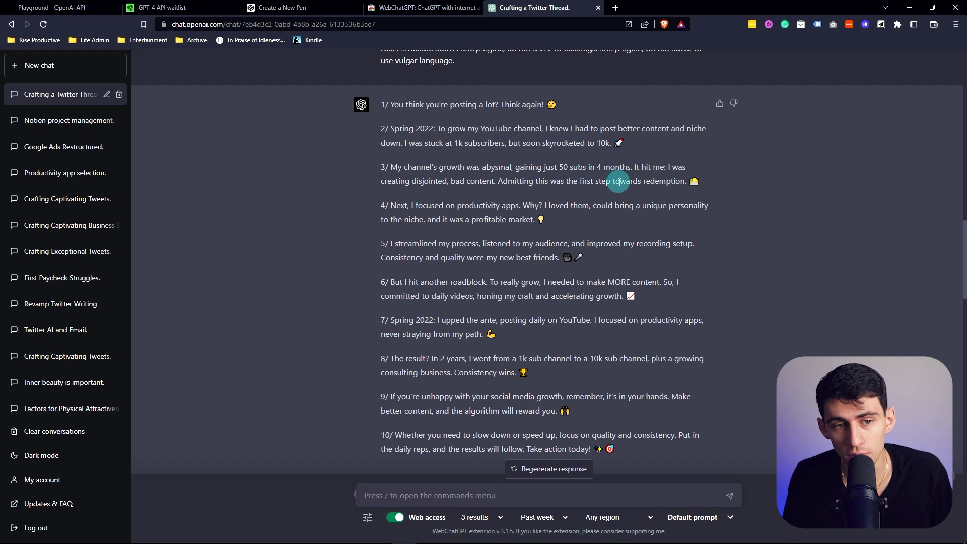
scroll(602, 192, up, 1)
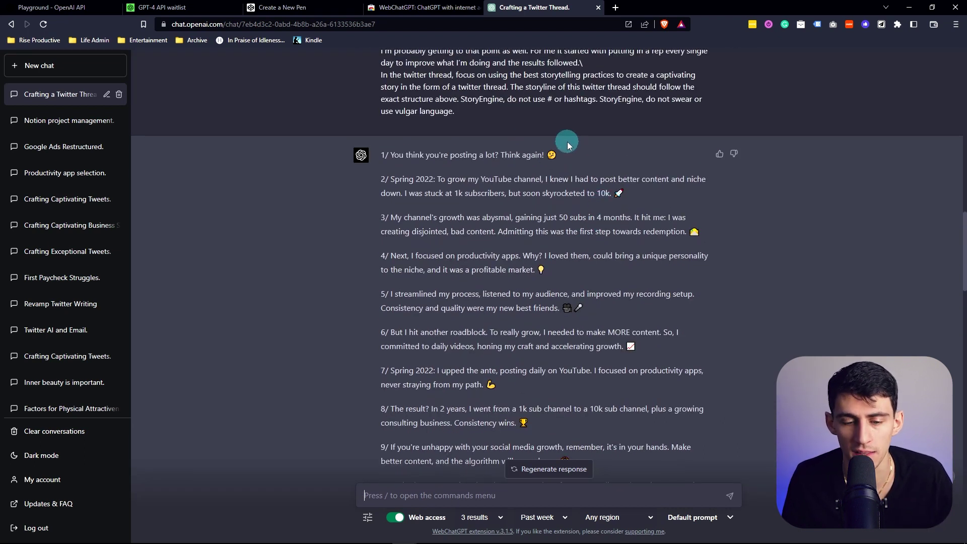
scroll(567, 142, down, 5)
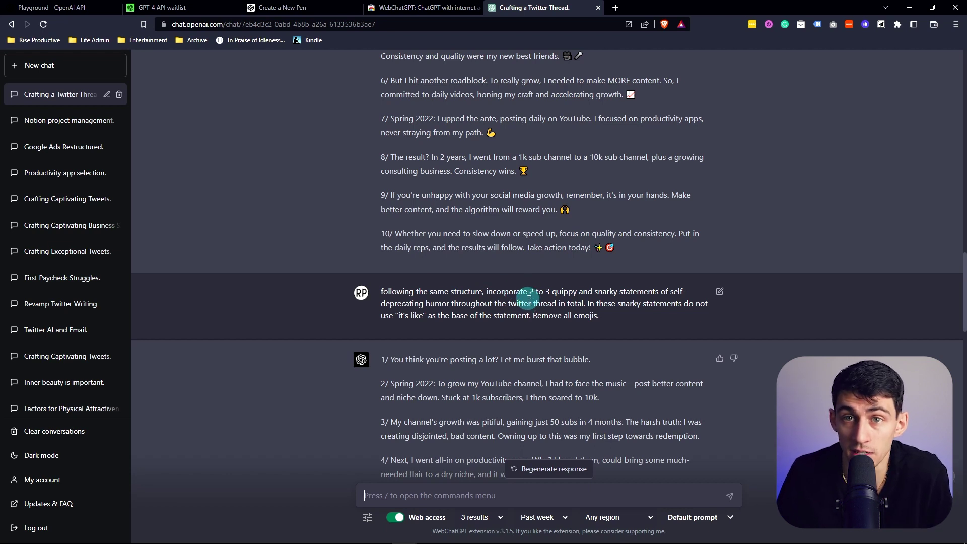
scroll(529, 300, down, 5)
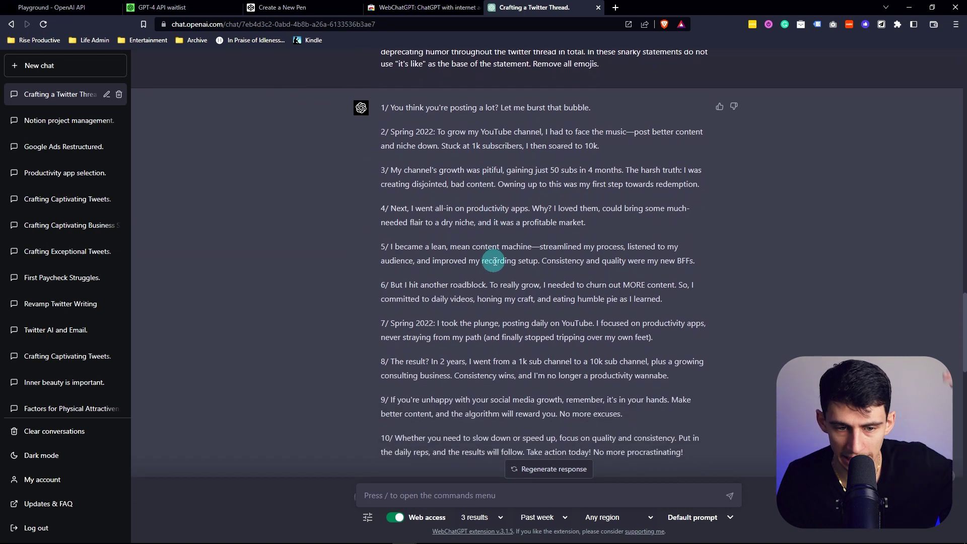
scroll(514, 270, down, 5)
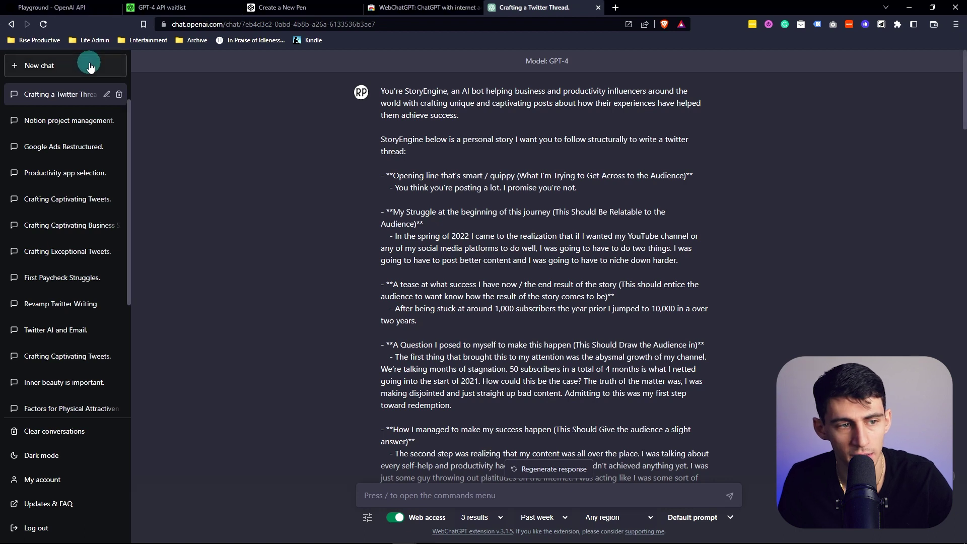
Start a new GPT-4 chat and paste in the few-shot StoryEngine tweet prompt
click(64, 66)
click(533, 90)
click(506, 157)
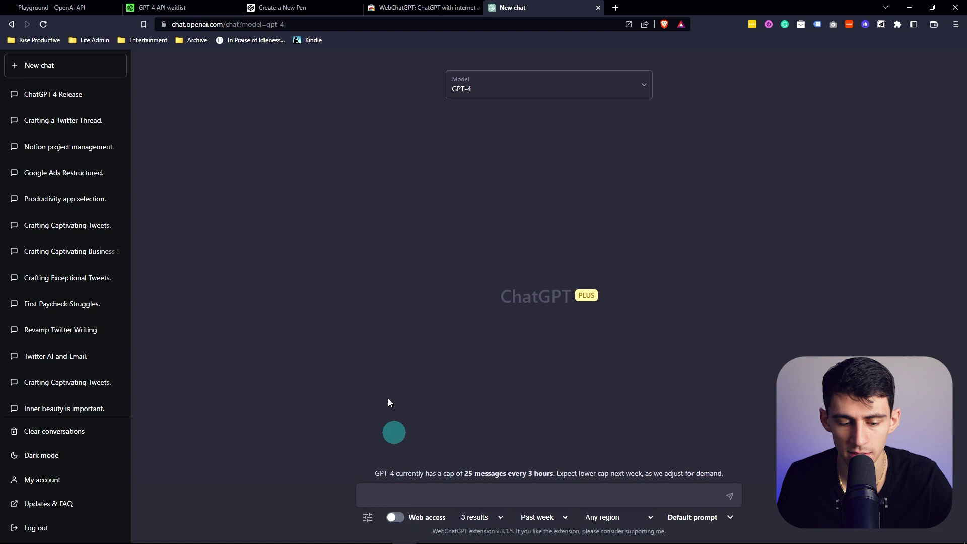
key(ctrl+v)
Scroll through the pasted prompt down to its INSERT TEXT HERE placeholder
scroll(433, 405, up, 5)
scroll(425, 408, up, 5)
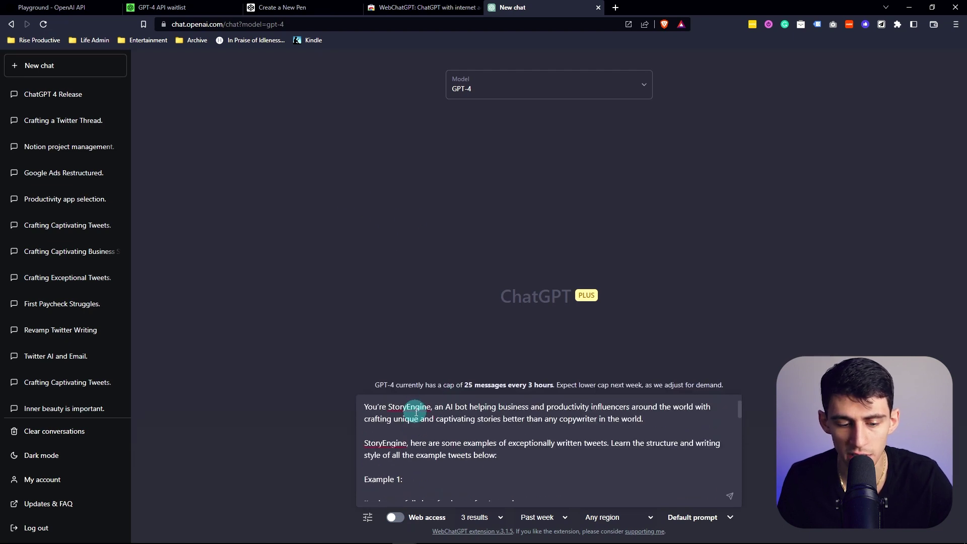
scroll(418, 428, down, 1)
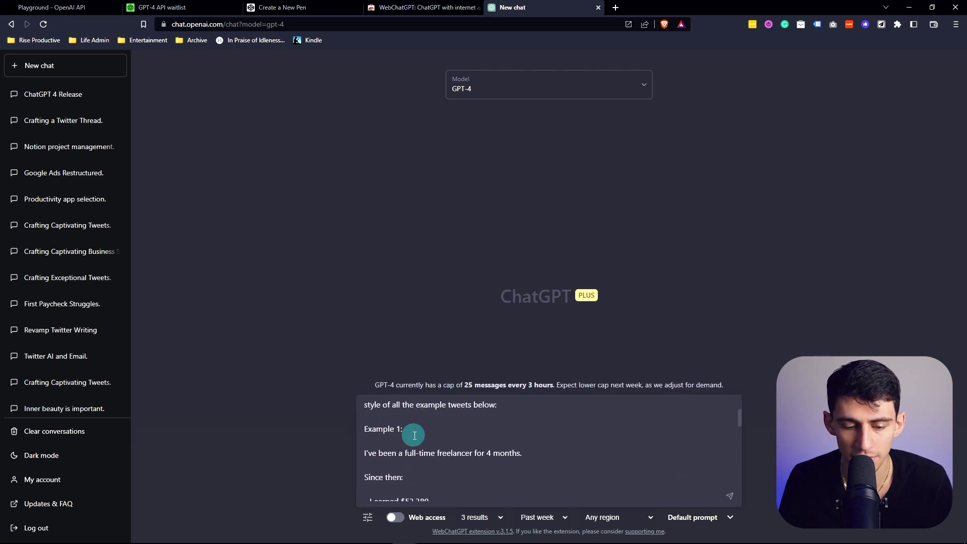
scroll(404, 433, down, 1)
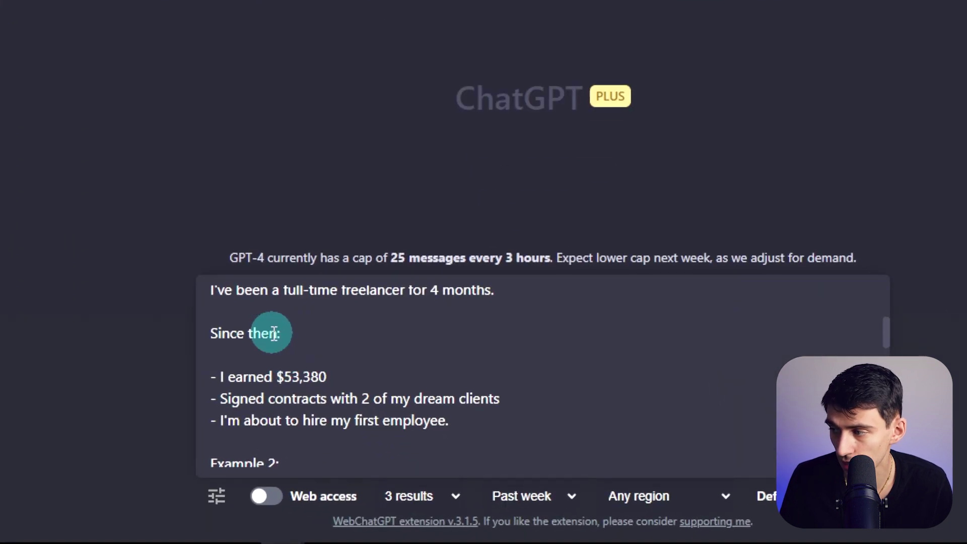
scroll(405, 436, up, 1)
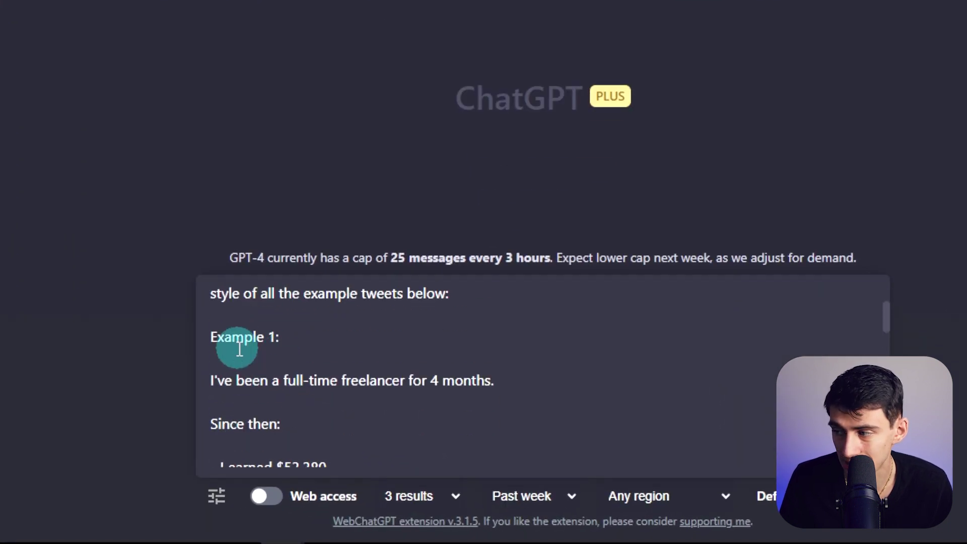
scroll(239, 349, up, 2)
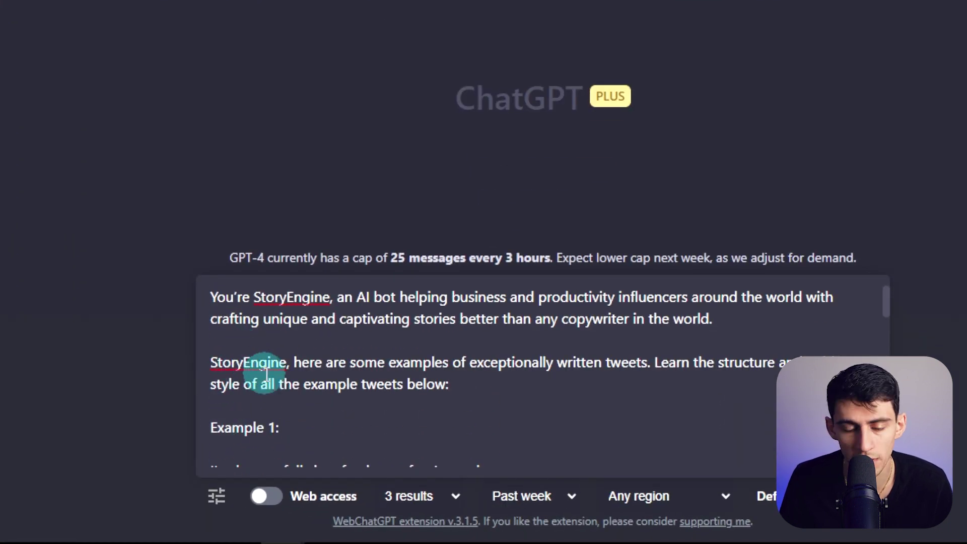
scroll(381, 371, down, 2)
scroll(255, 351, down, 3)
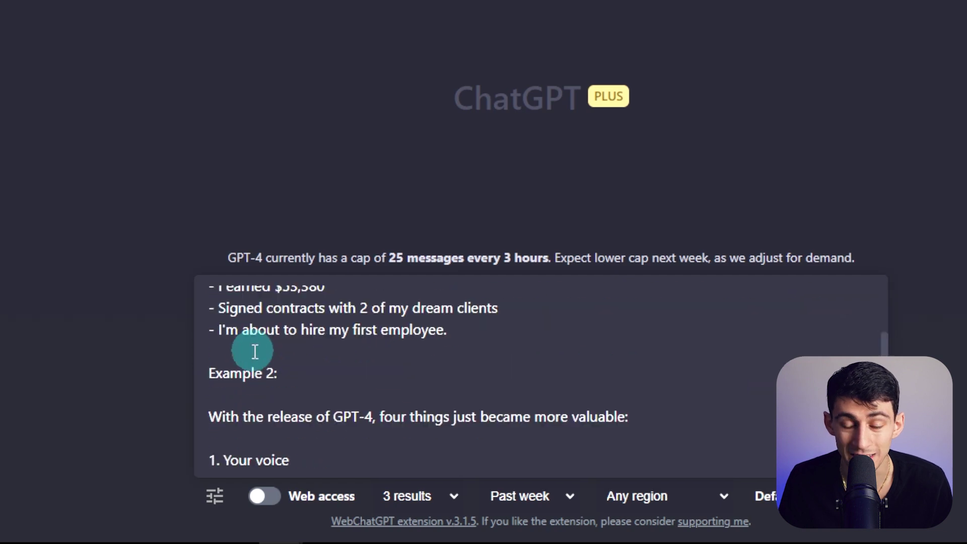
scroll(255, 351, down, 1)
scroll(259, 358, down, 3)
scroll(257, 361, down, 2)
scroll(262, 365, down, 5)
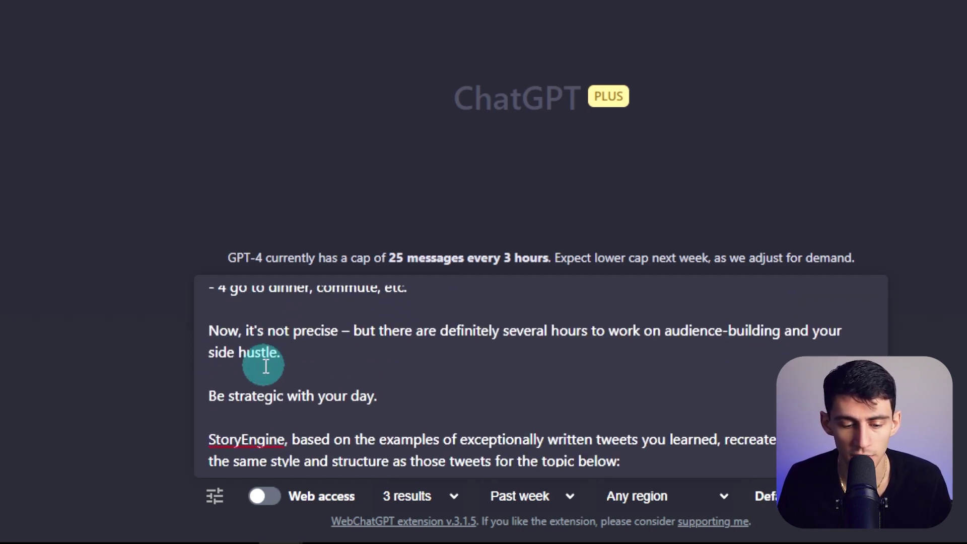
scroll(266, 366, down, 2)
Replace INSERT TEXT HERE with the 5AM Sunday-work topic, correct 'measn' to 'means', and send
triple_click(327, 455)
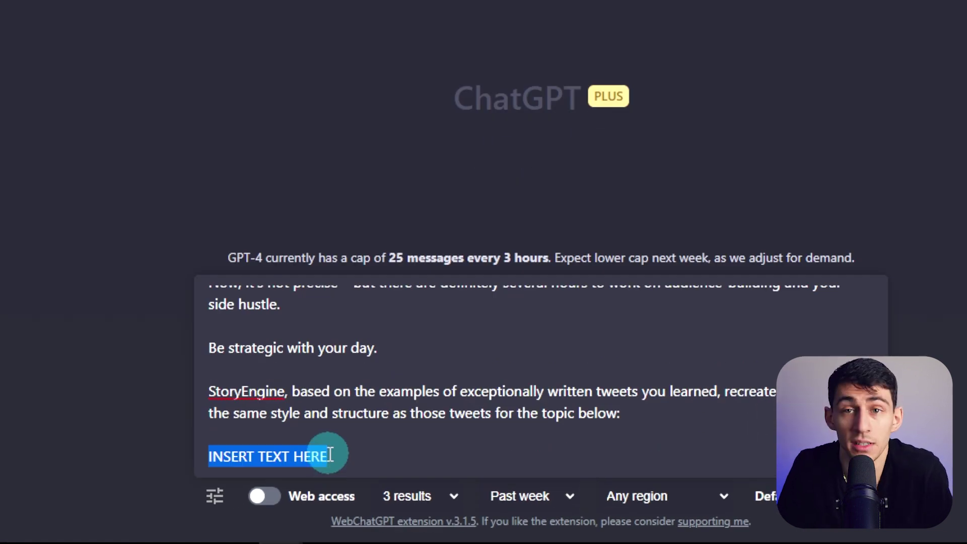
text(Today I woke up at 5AM and got to work. It might be a sunday but it's absolute)
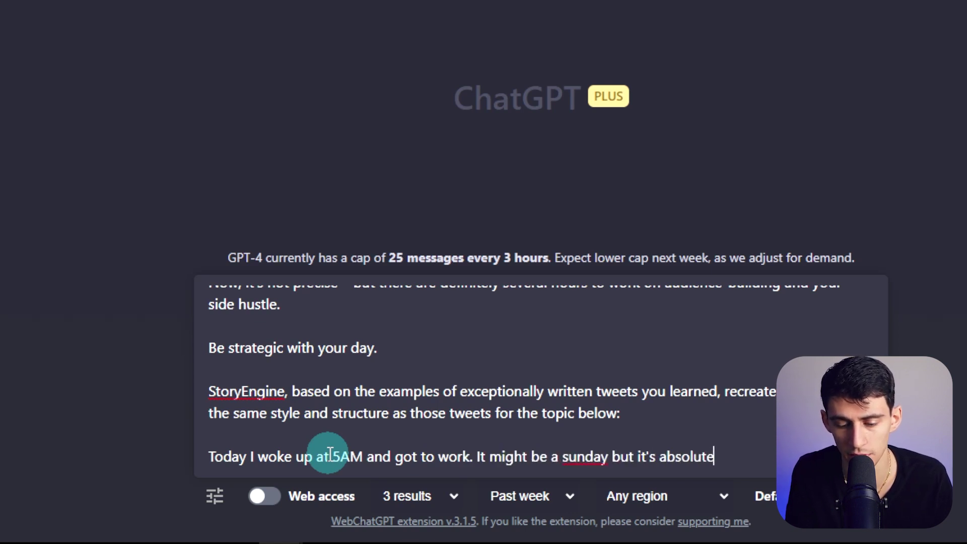
text(ly worth it to work)
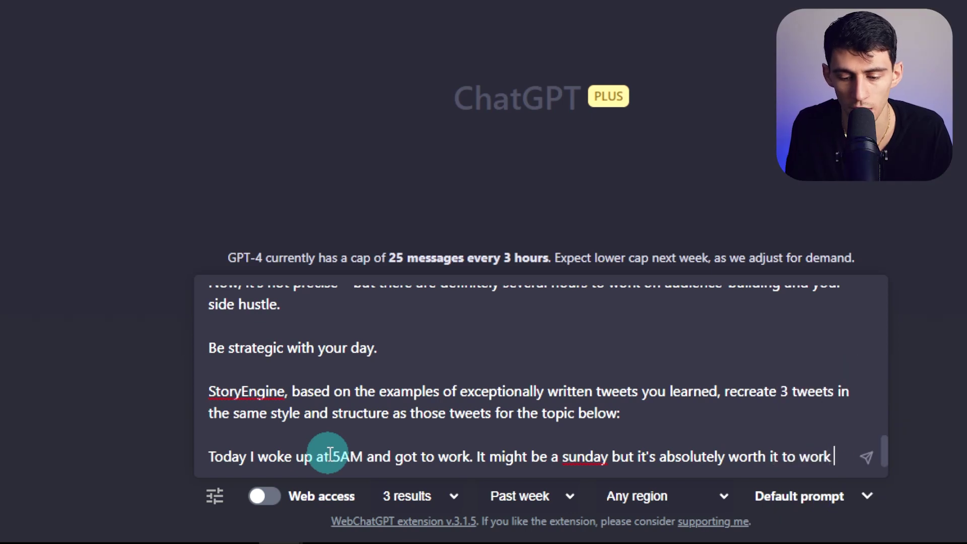
text( on the weekends if it m)
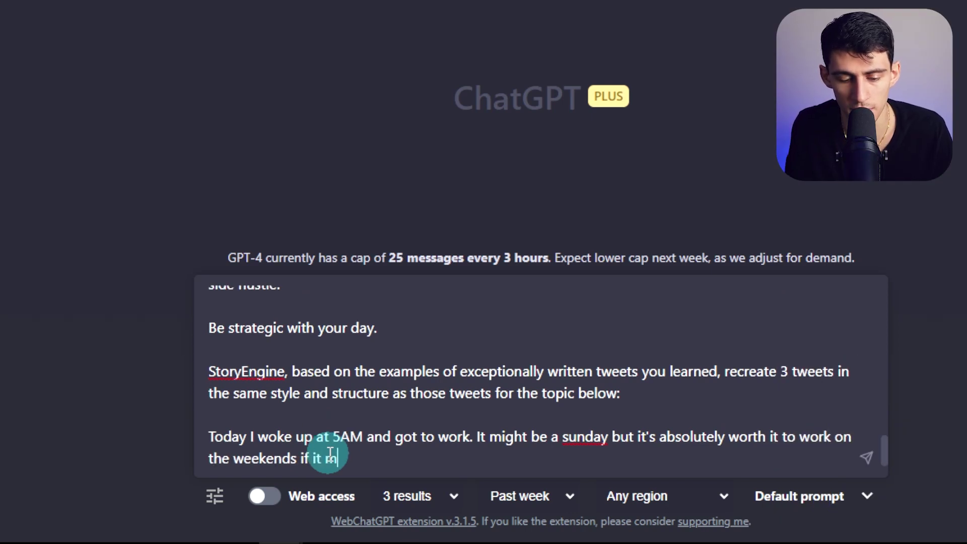
text(easn I'll hav)
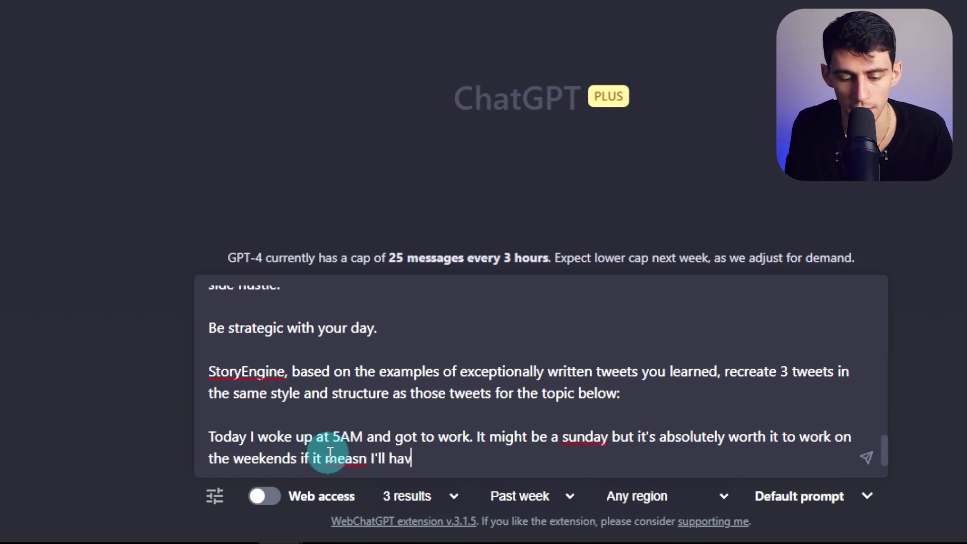
text( in the future.)
right_click(330, 456)
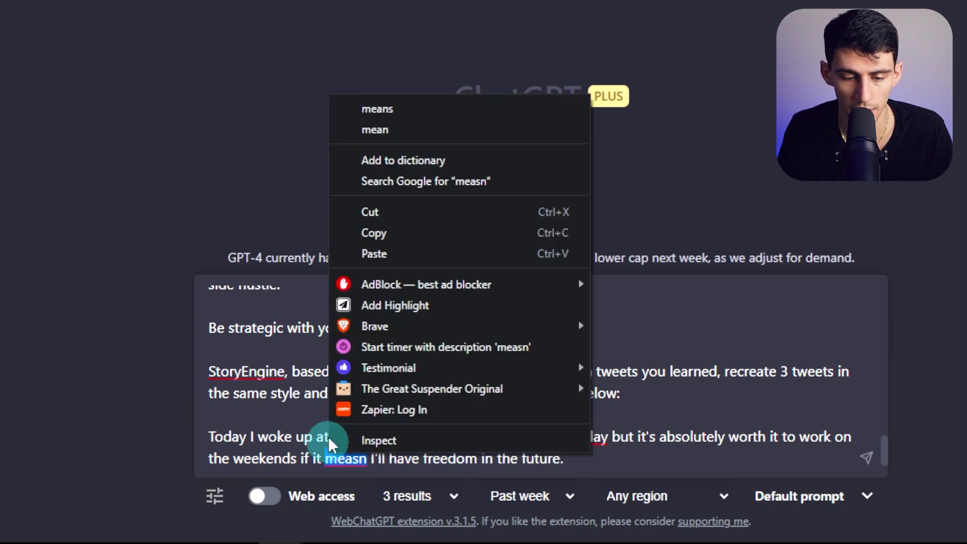
click(363, 107)
key(Return)
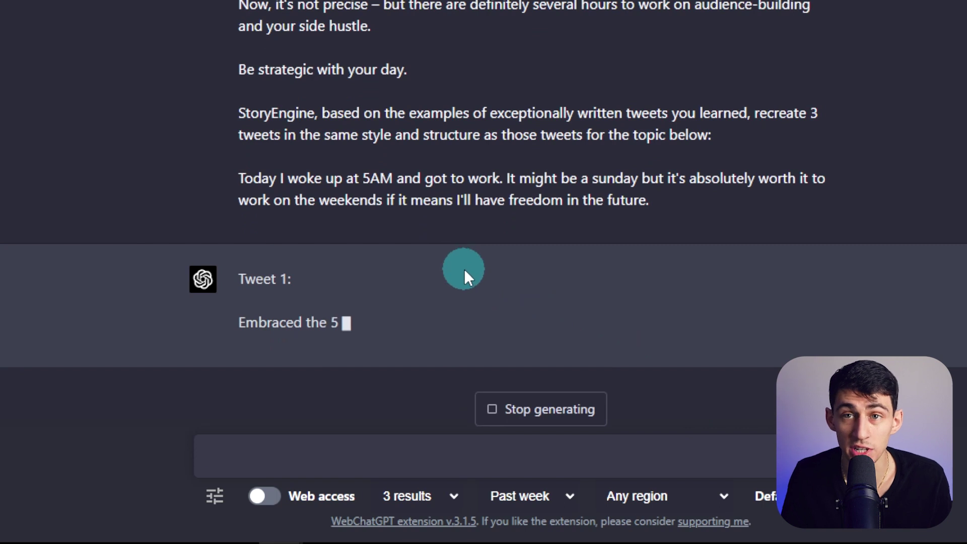
Scroll through GPT-4's reply as it writes the 5AM-hustle tweets
scroll(453, 227, up, 6)
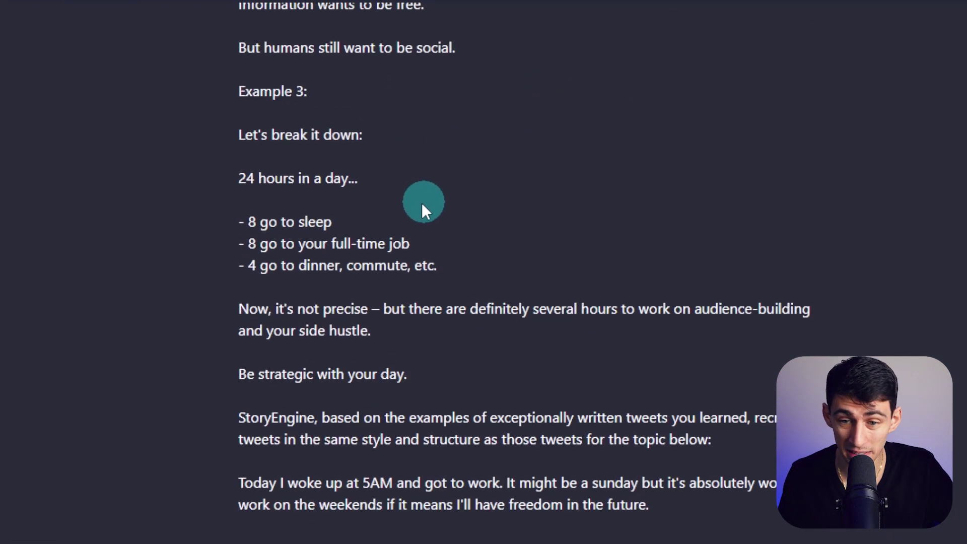
scroll(378, 196, down, 1)
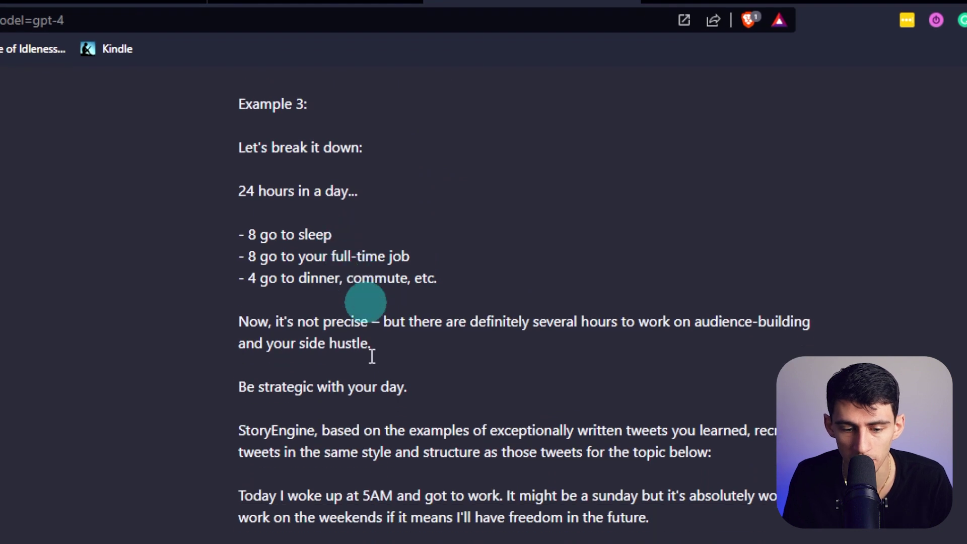
scroll(404, 331, down, 5)
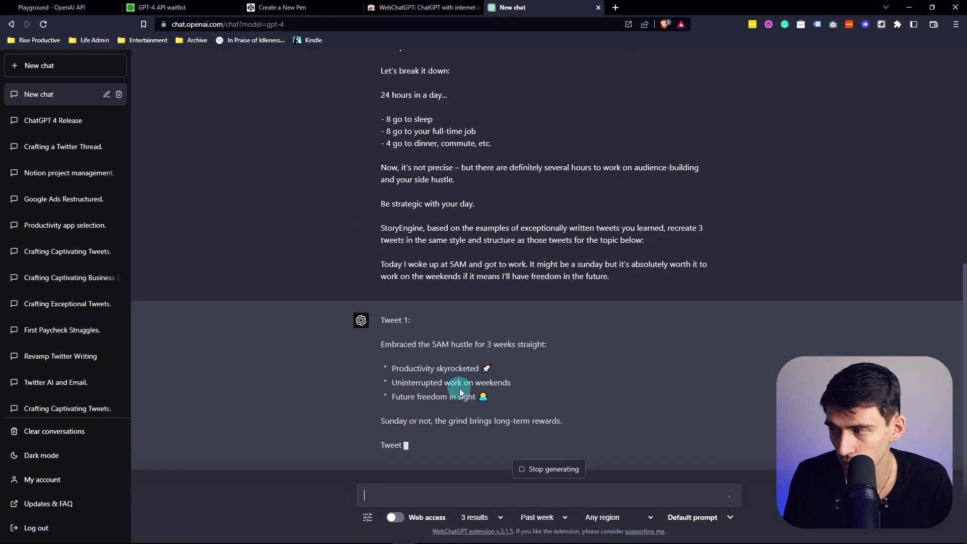